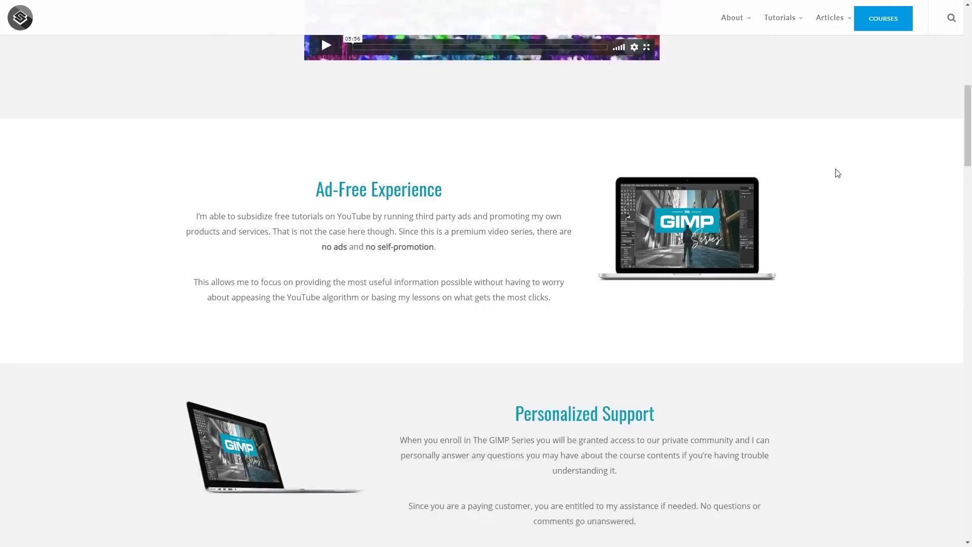
Scroll the GIMP course page down to the Course Contents lesson table
scroll(838, 173, down, 12)
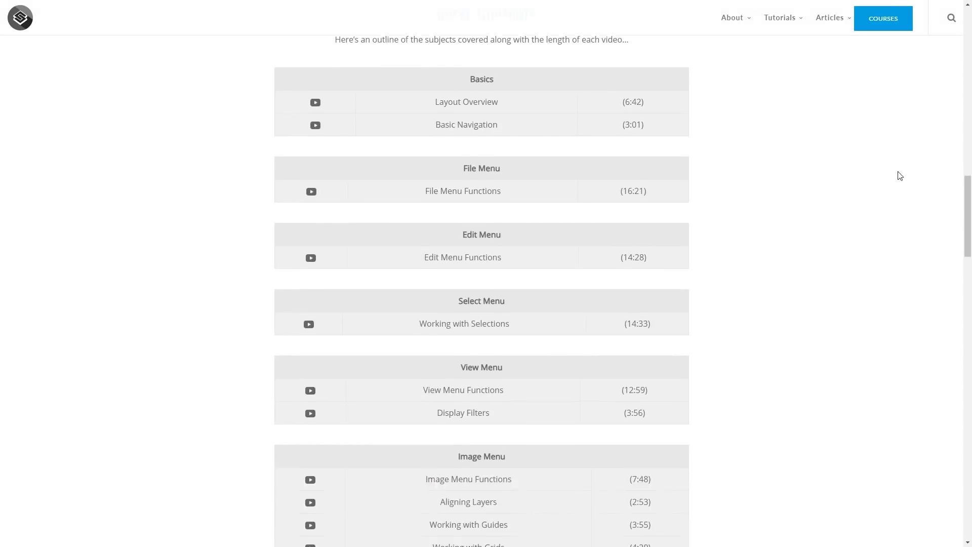
scroll(900, 175, down, 15)
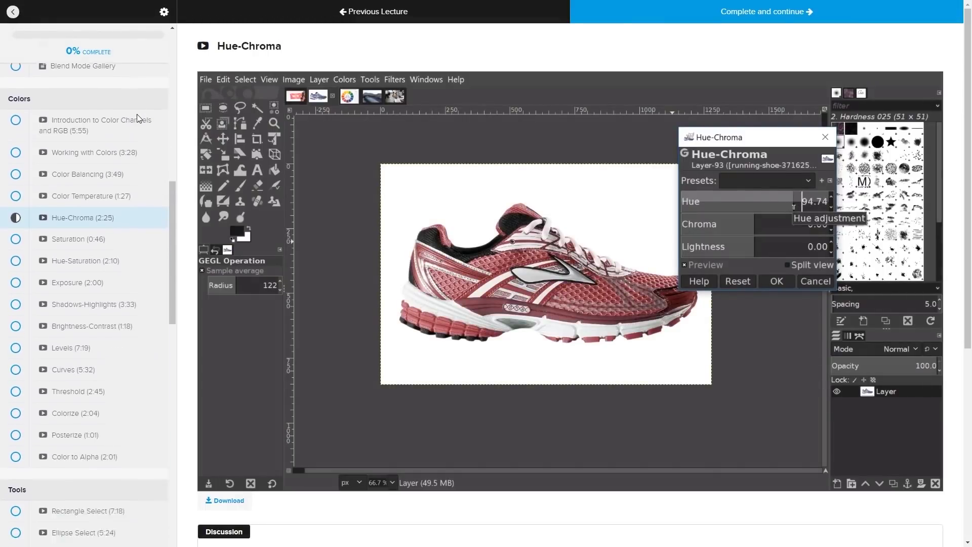
scroll(137, 118, down, 10)
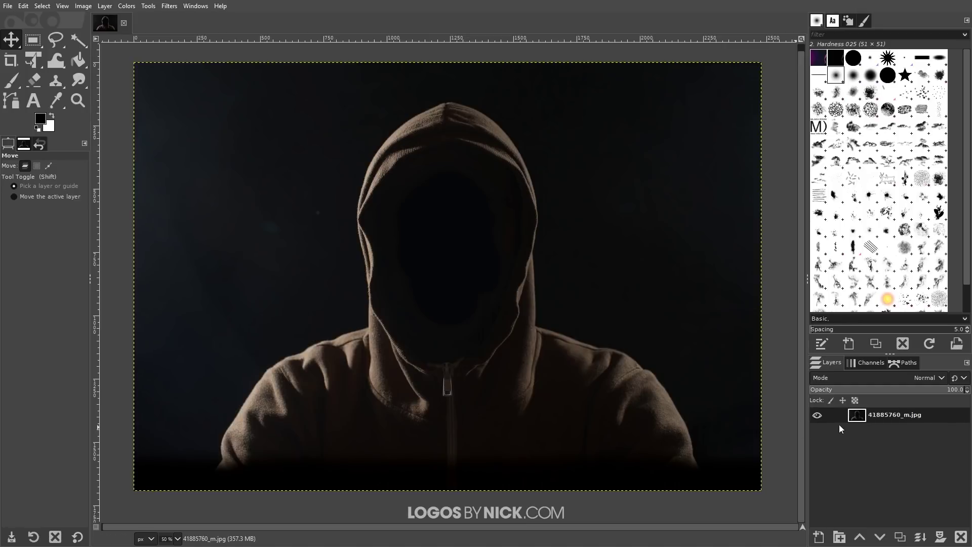
Duplicate the photo layer and set the copy's Saturation scale to 0.000
click(905, 535)
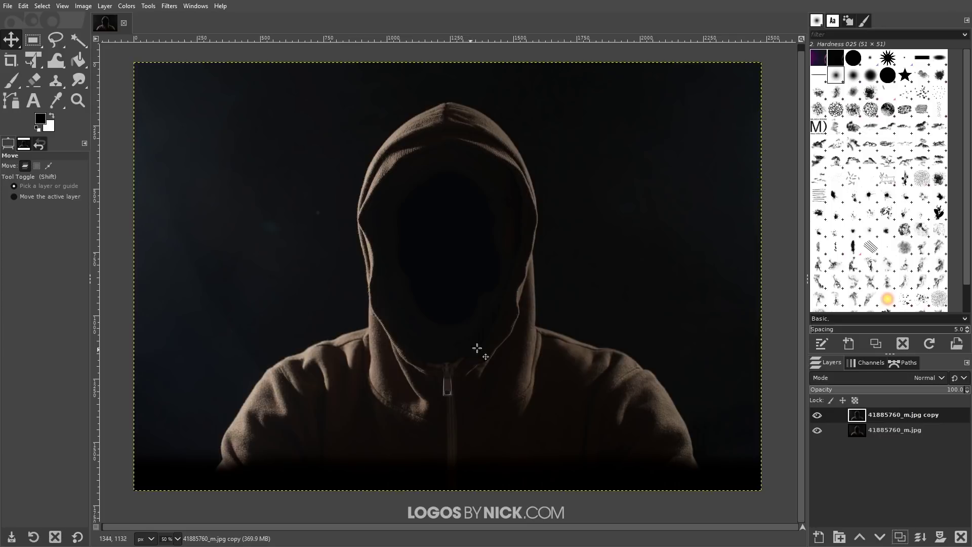
click(124, 7)
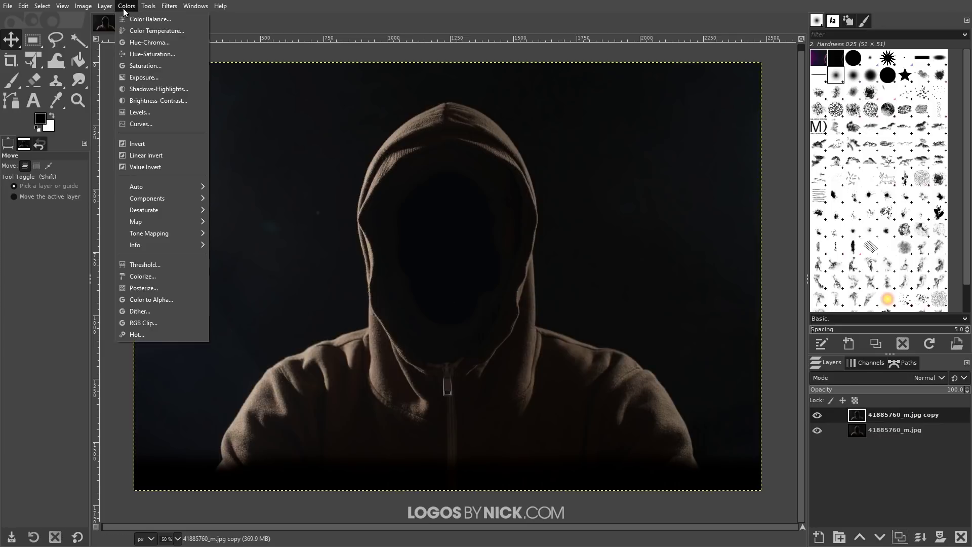
click(140, 70)
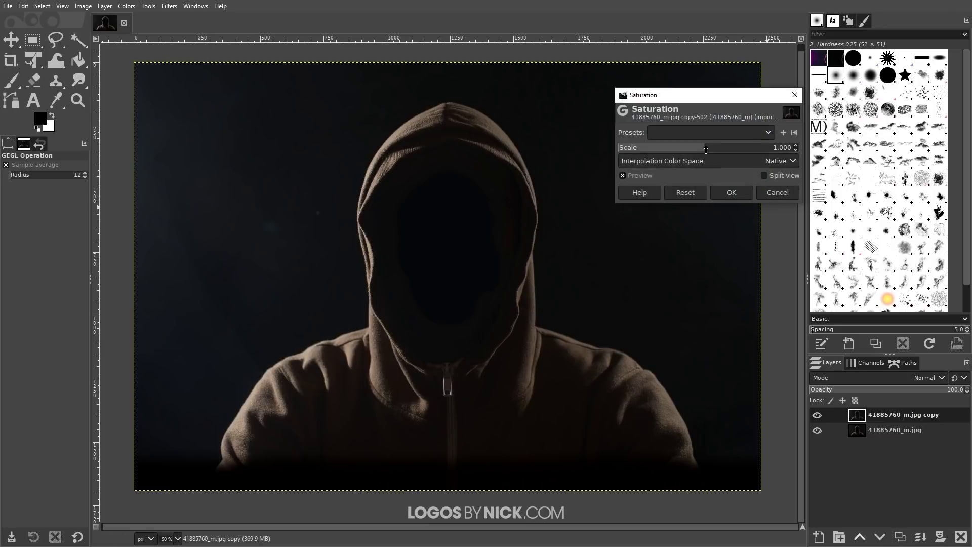
drag(705, 148, 610, 148)
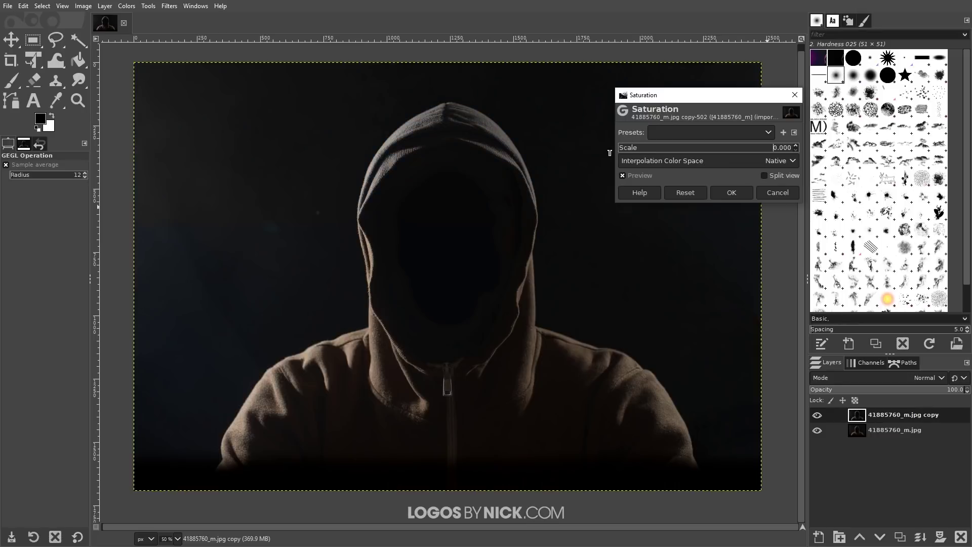
click(731, 194)
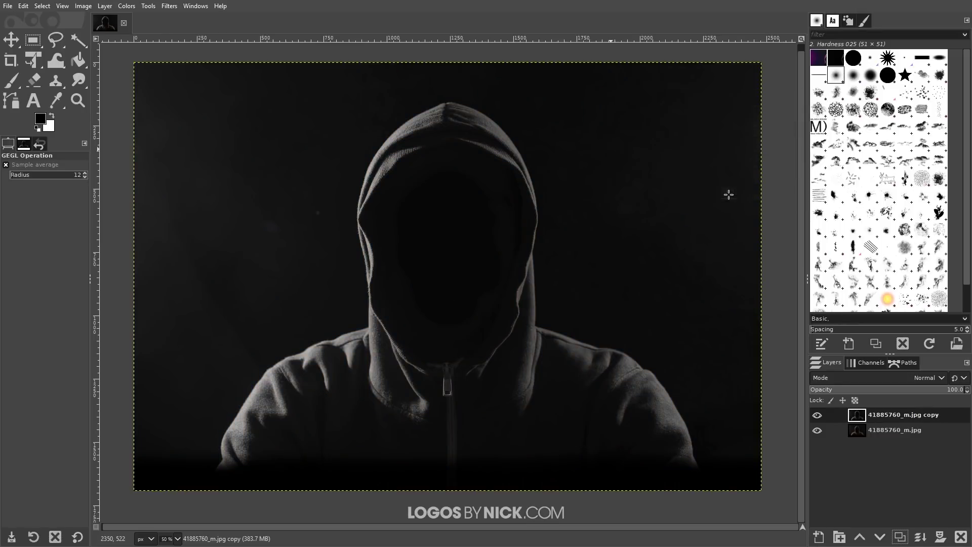
Add a transparent new layer on top and choose pink ff5bba as the foreground colour
click(823, 540)
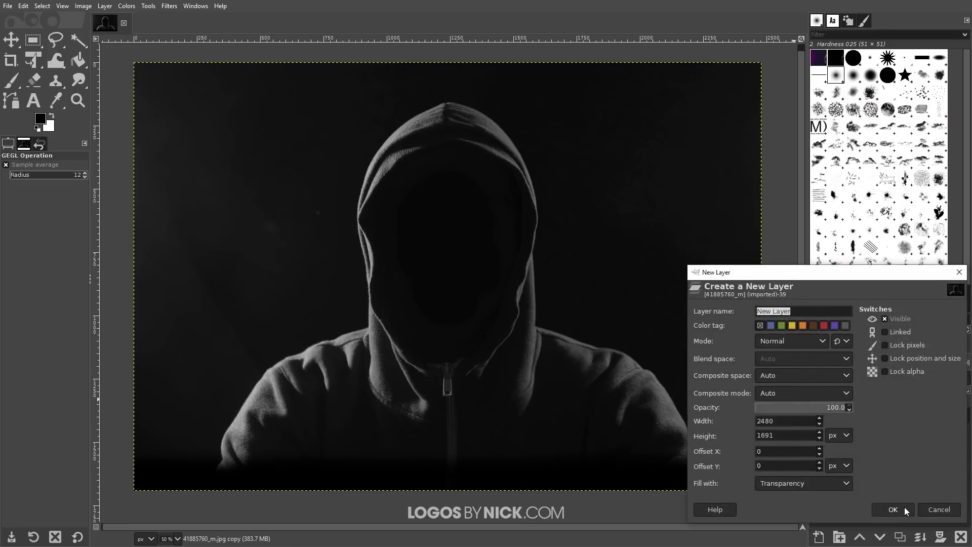
click(893, 510)
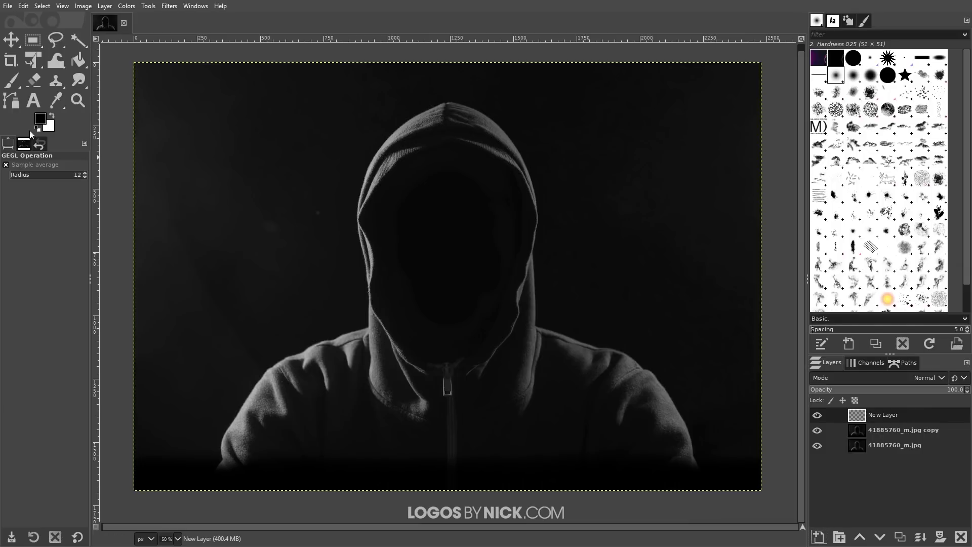
click(45, 123)
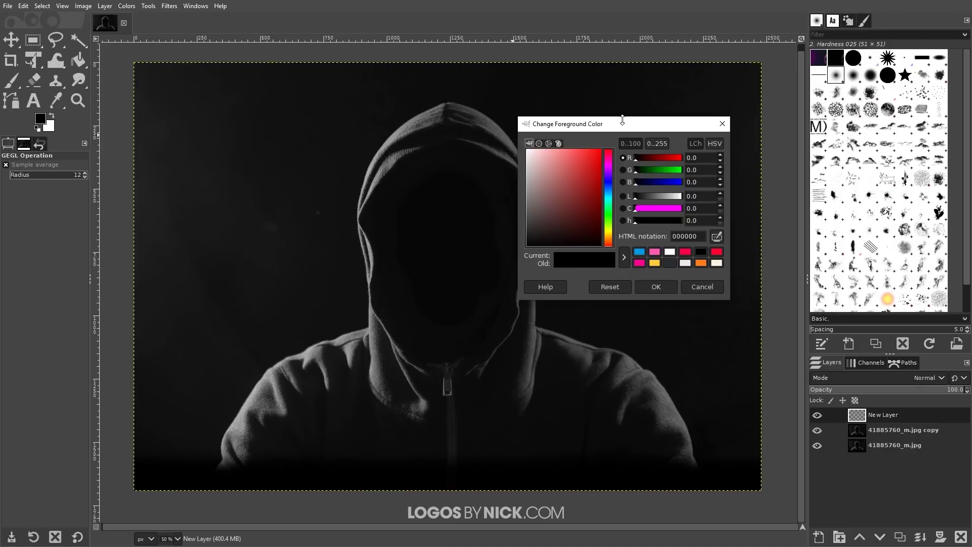
click(593, 279)
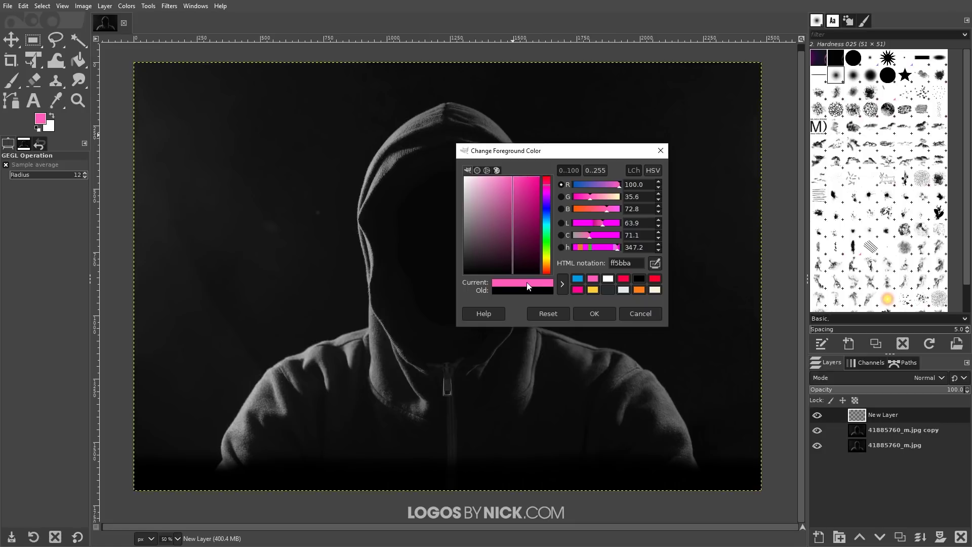
Fill the new layer with the pink ff5bba foreground colour
click(594, 313)
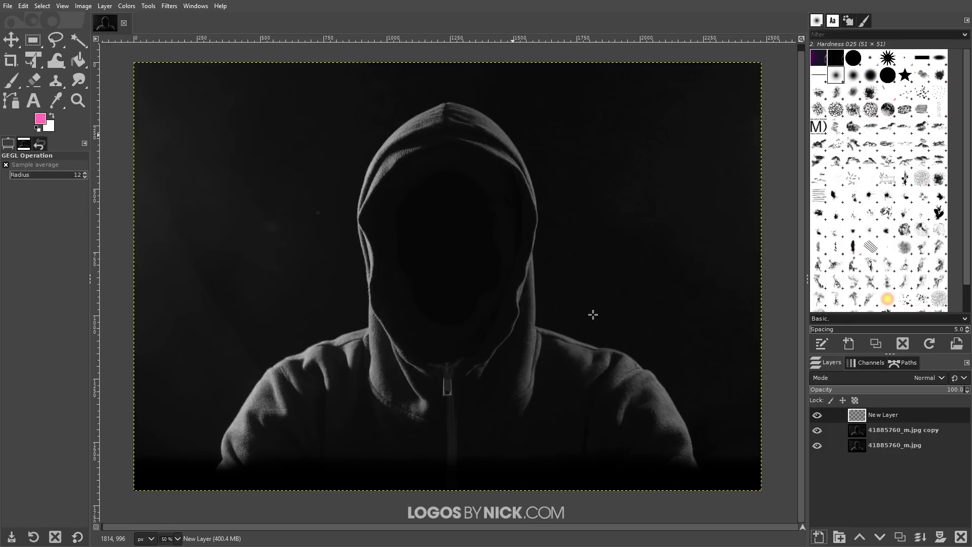
click(23, 6)
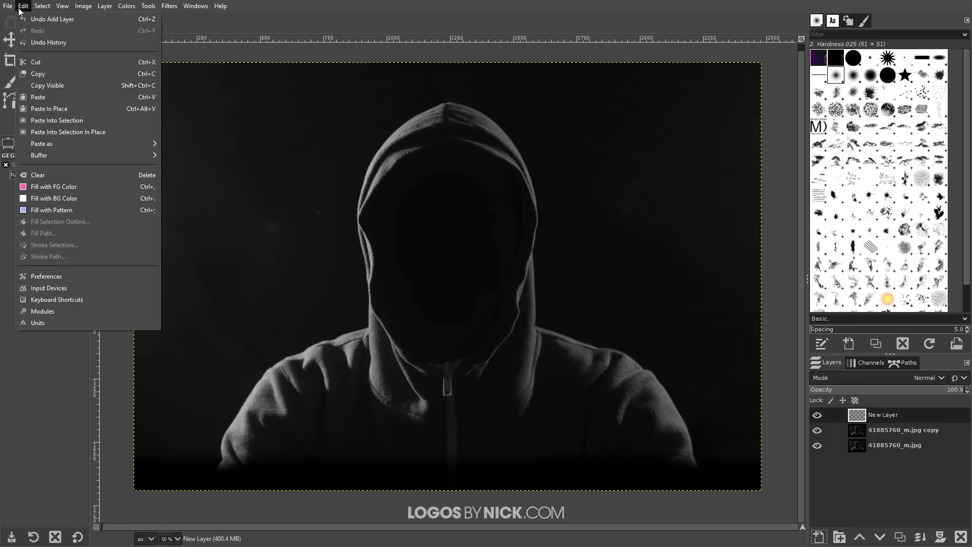
click(78, 190)
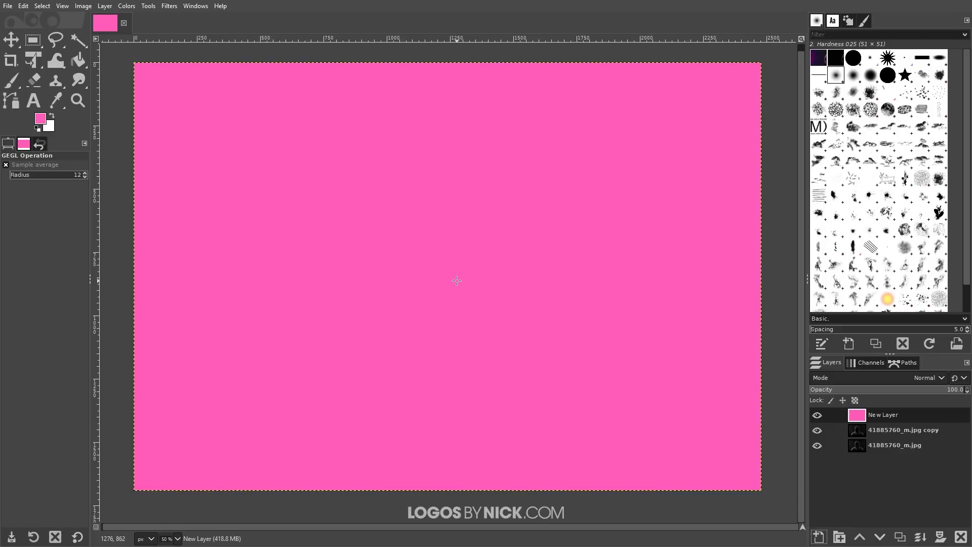
Set the pink layer to Overlay mode and capture the result as a Visible layer
click(932, 378)
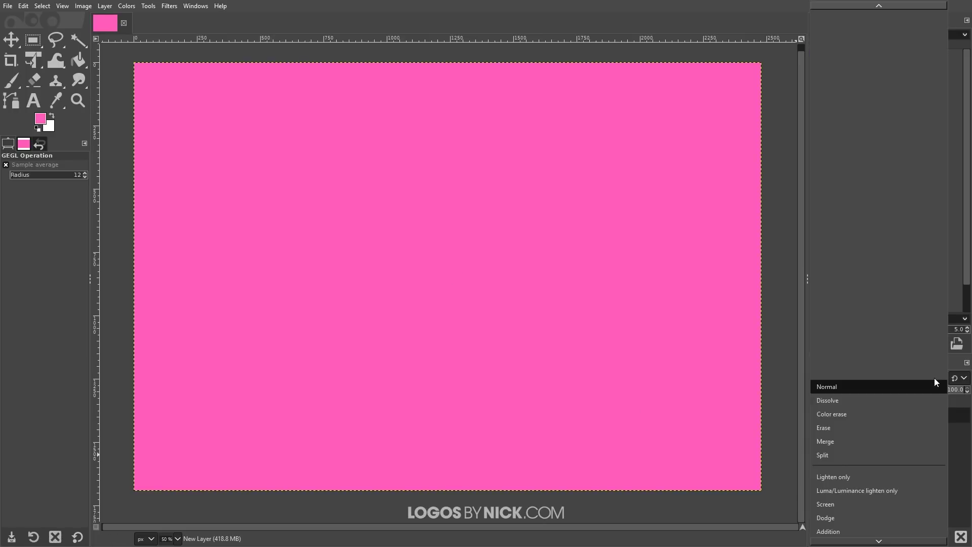
scroll(889, 409, down, 5)
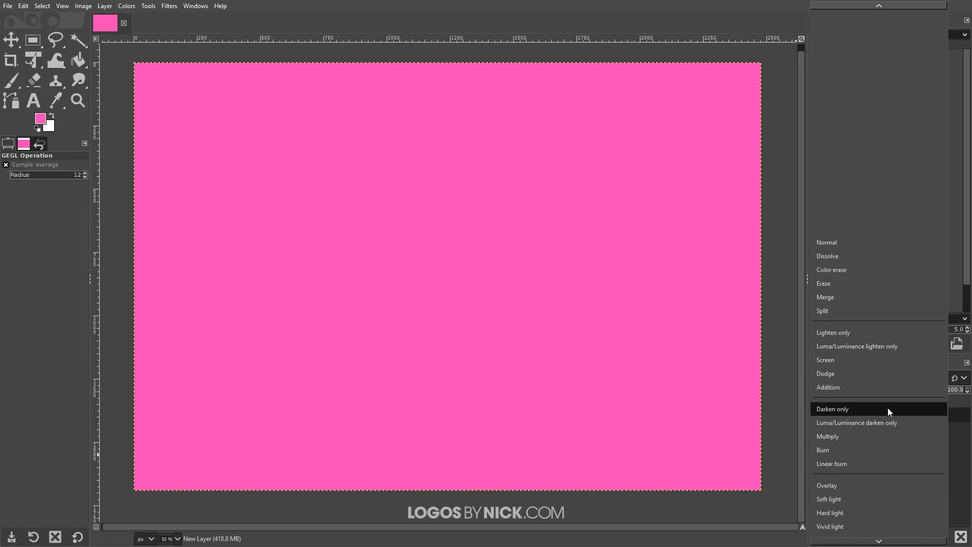
click(840, 483)
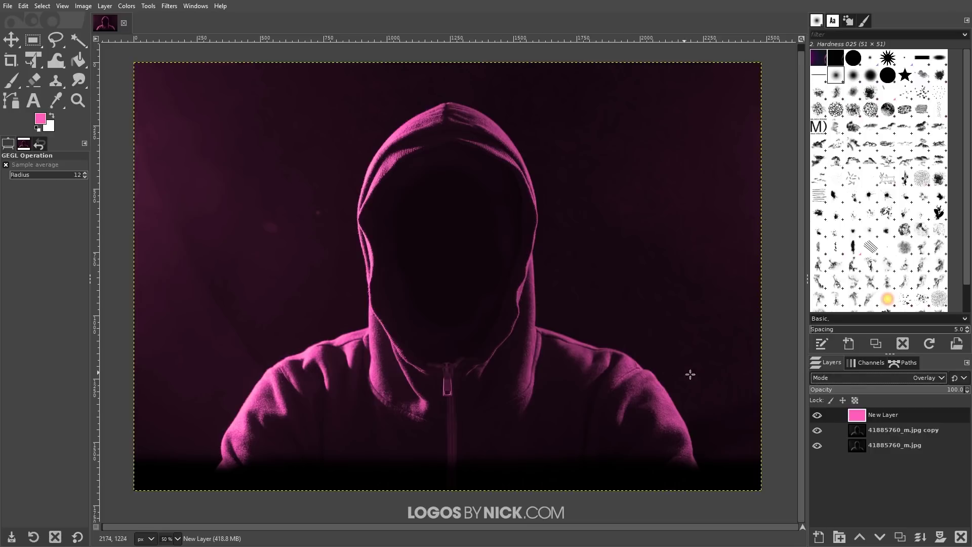
right_click(886, 419)
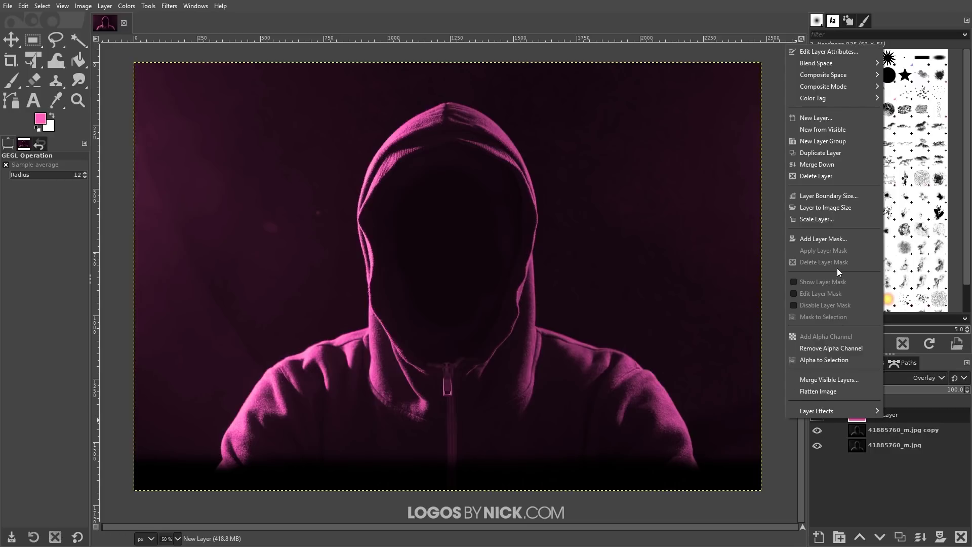
click(838, 131)
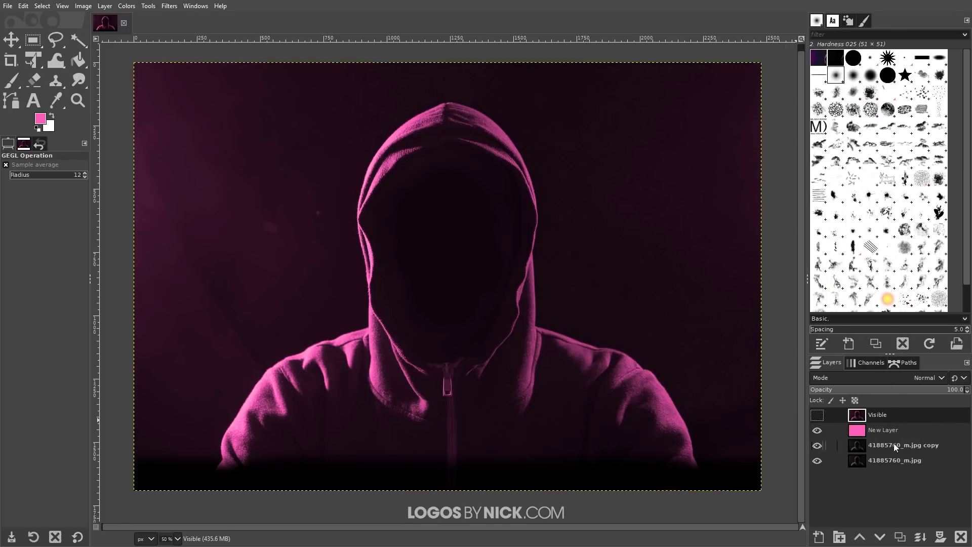
Refill the overlay layer with blue 039be5 as the foreground colour
click(867, 430)
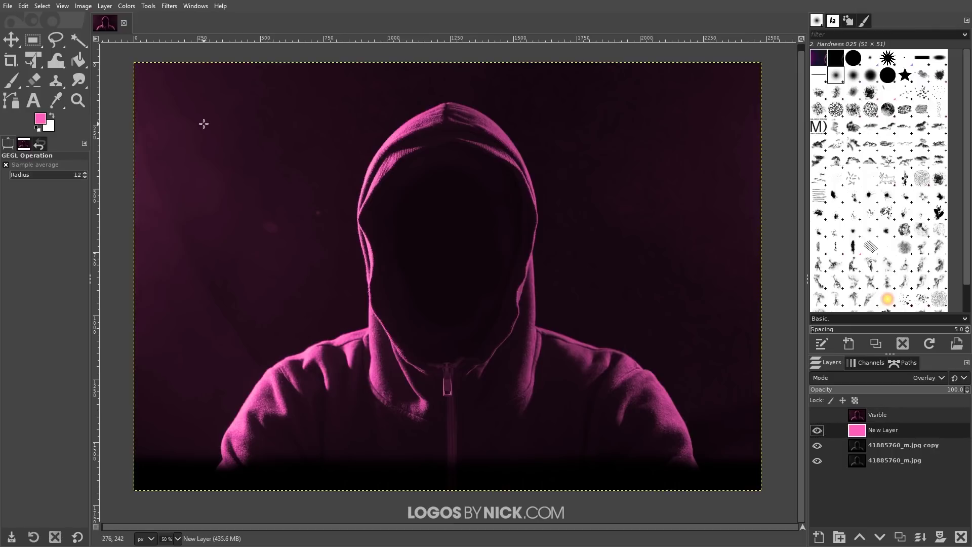
click(39, 120)
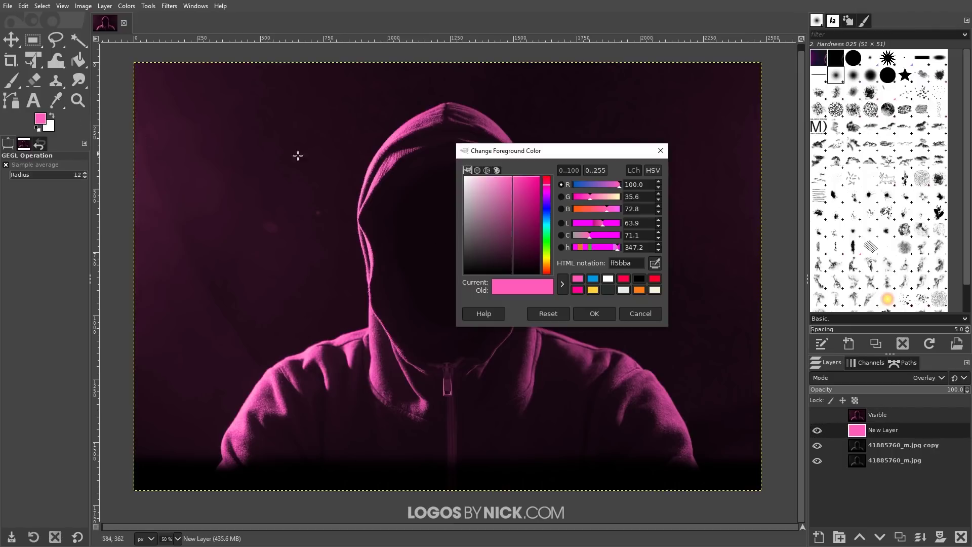
click(593, 280)
click(593, 317)
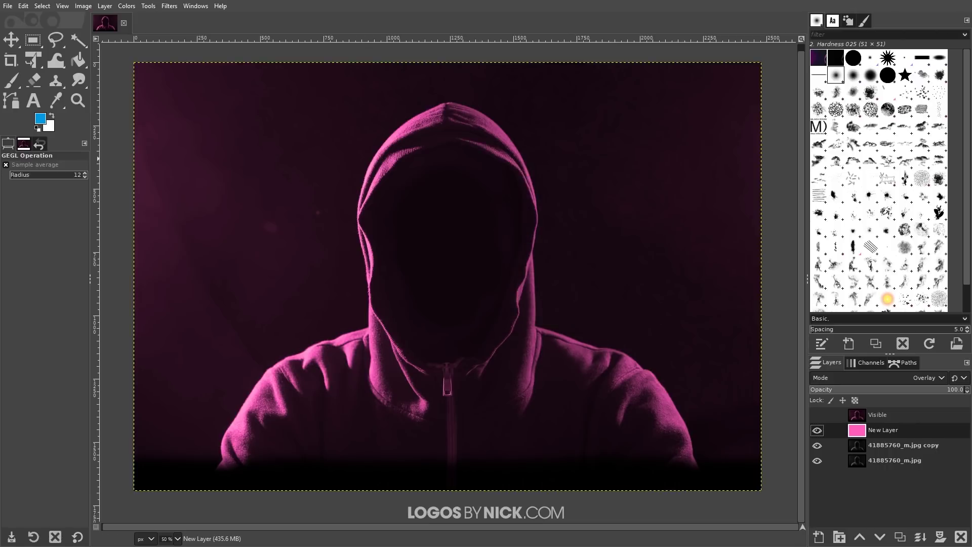
click(24, 7)
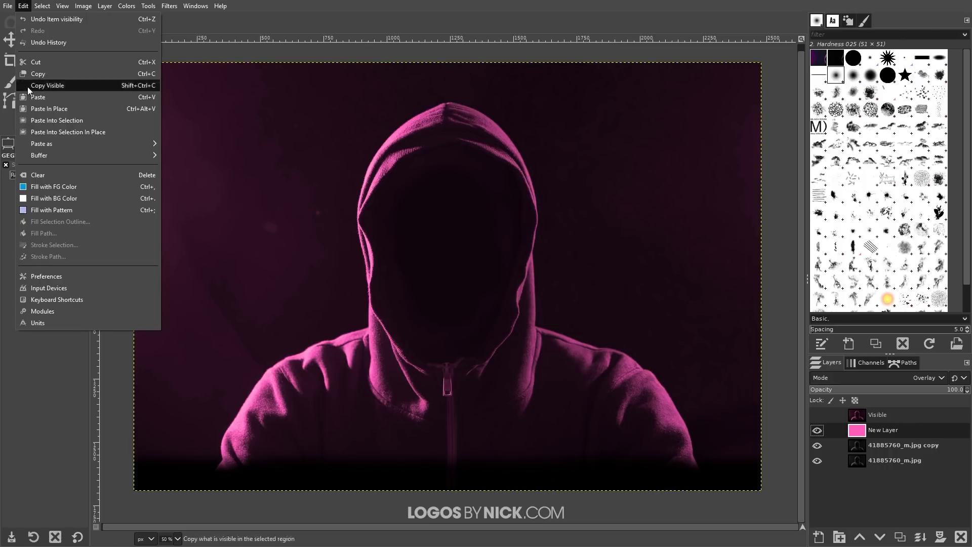
click(55, 188)
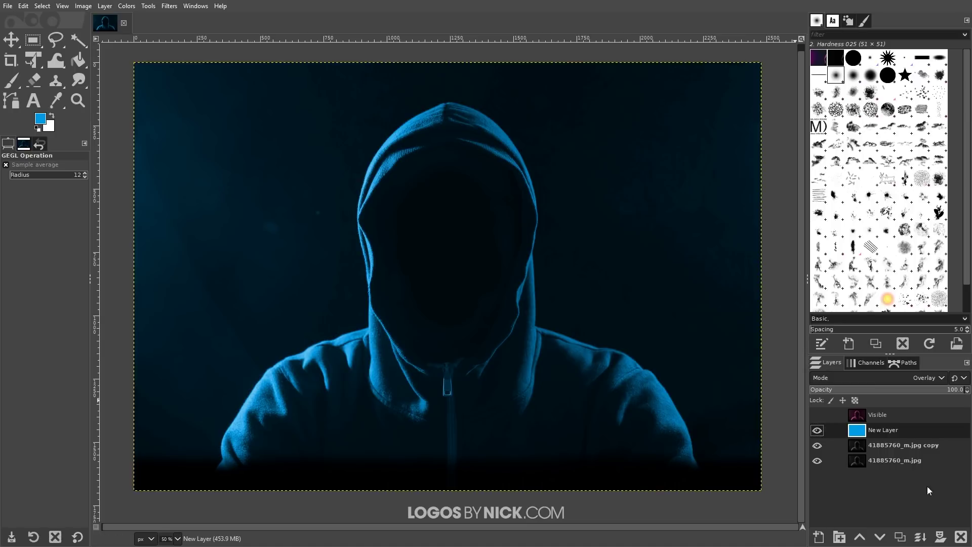
Capture the blue result as 'Visible #1' and show the pink Visible layer again
right_click(885, 430)
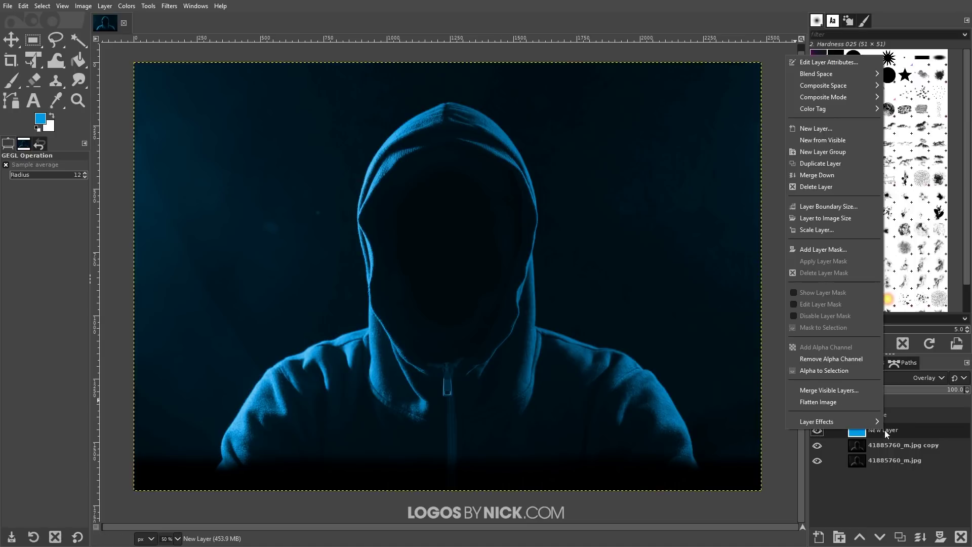
click(835, 141)
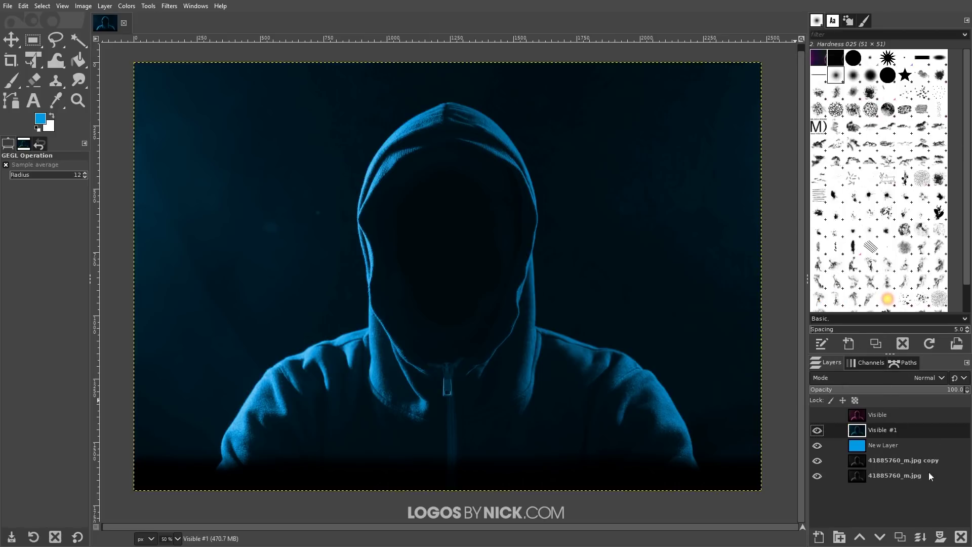
click(818, 415)
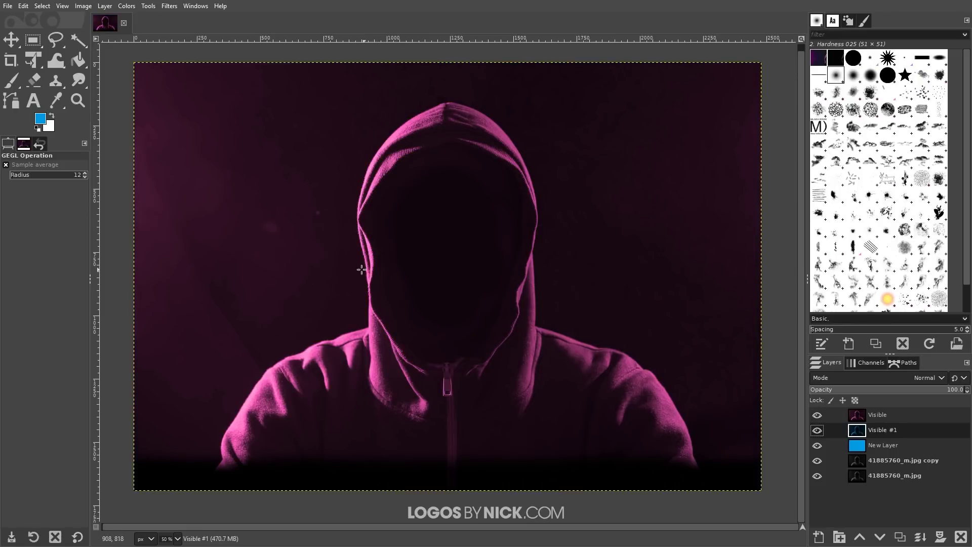
Change the foreground colour from blue to black 000000
click(40, 119)
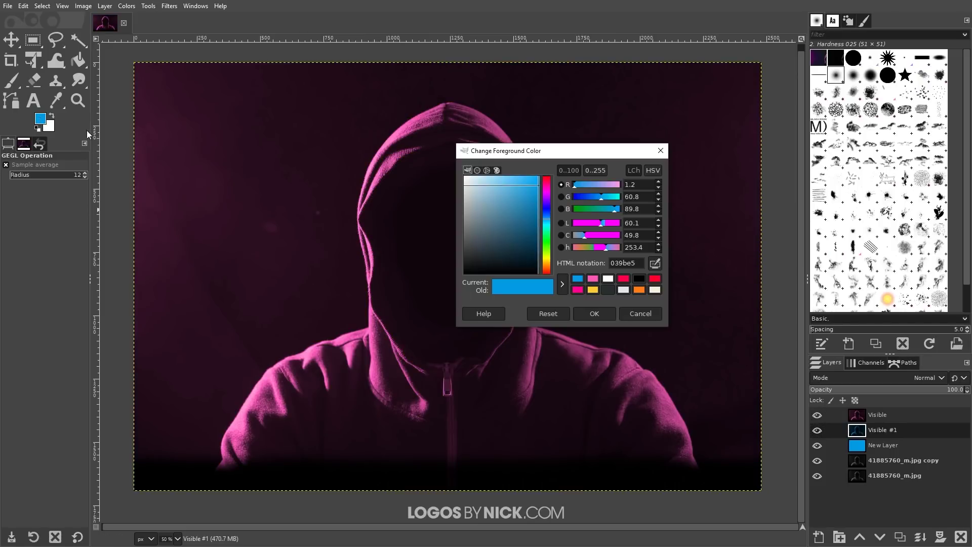
click(639, 278)
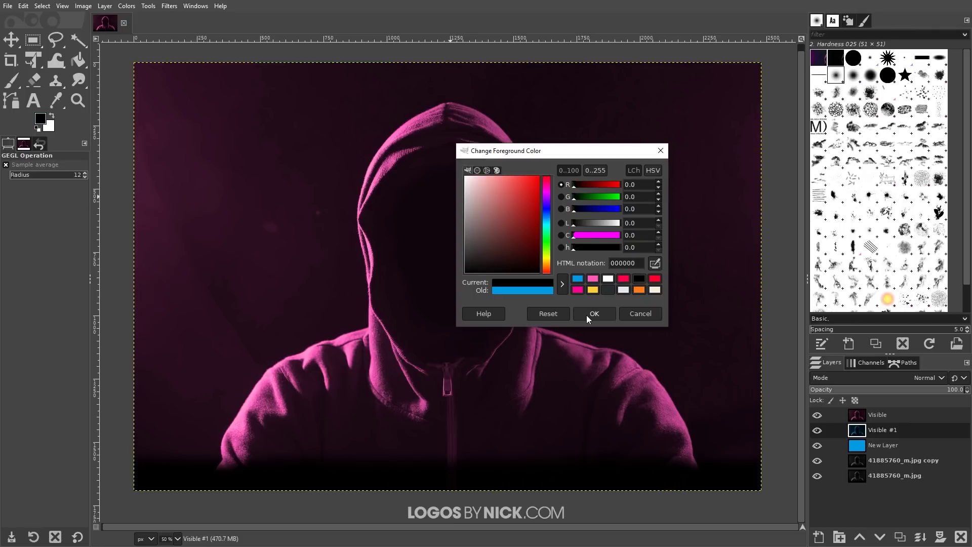
click(589, 315)
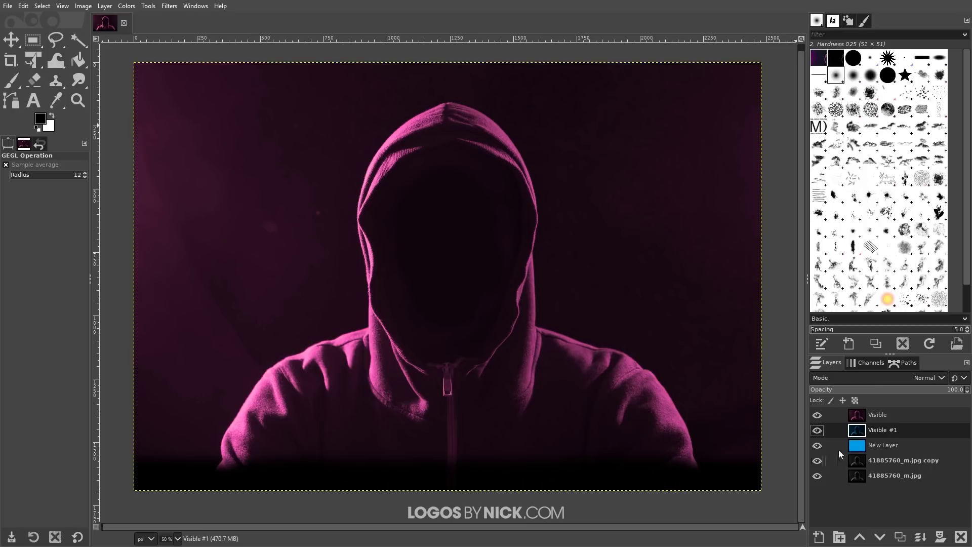
Add a white, full-opacity layer mask to the top pink Visible layer
click(882, 414)
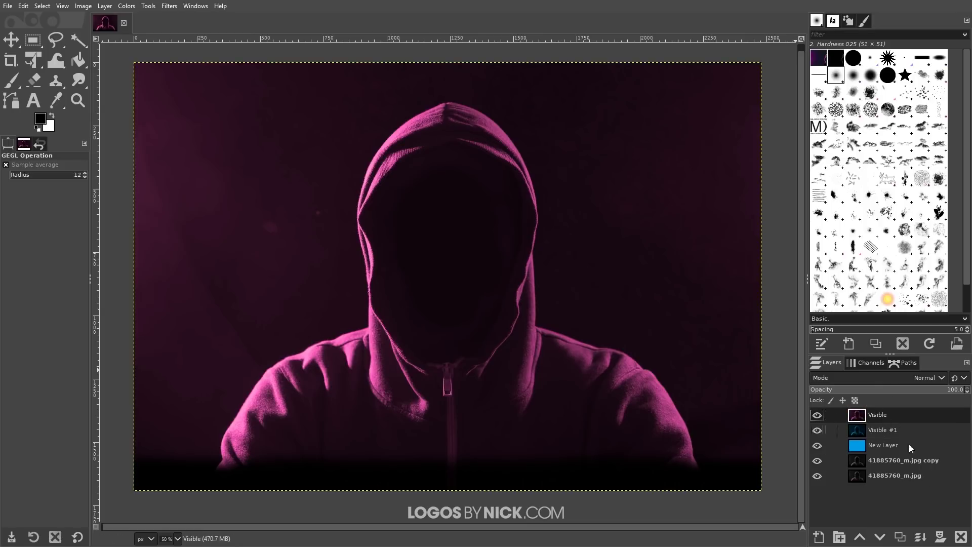
click(945, 538)
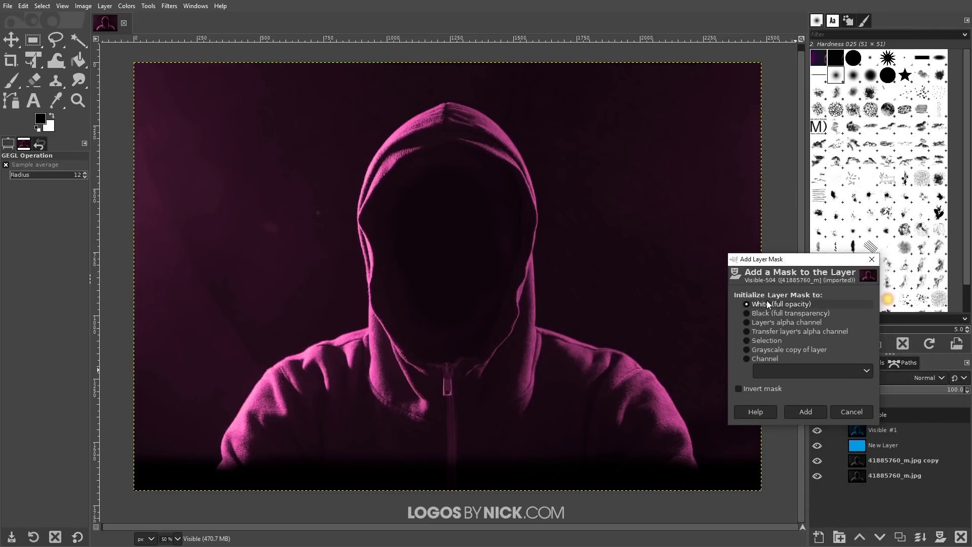
click(817, 409)
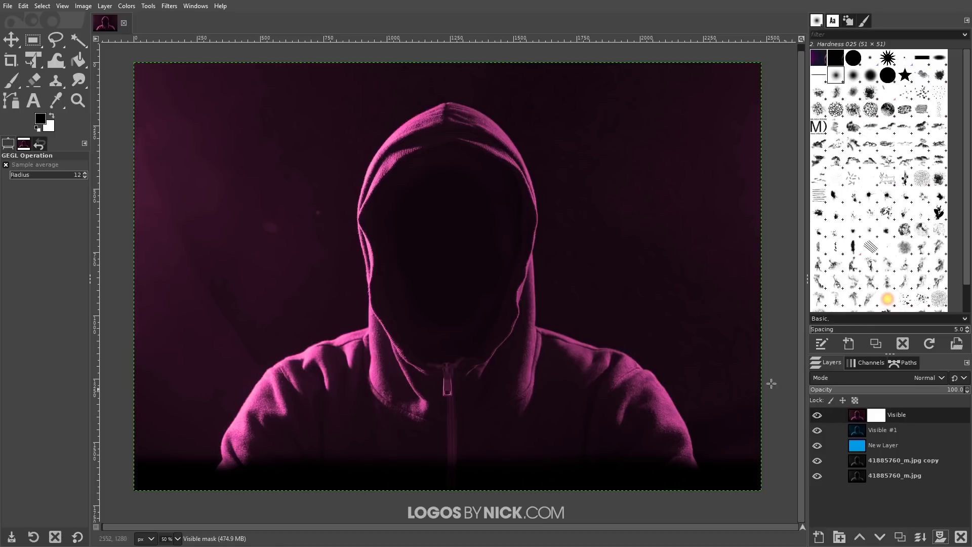
Draw a horizontal FG-to-BG linear gradient across the figure on the Visible layer mask
right_click(86, 64)
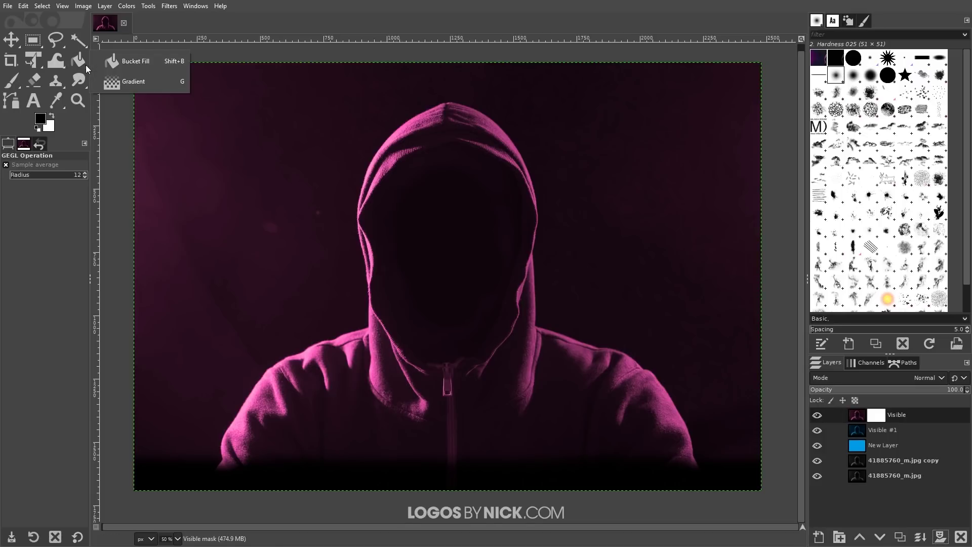
click(122, 82)
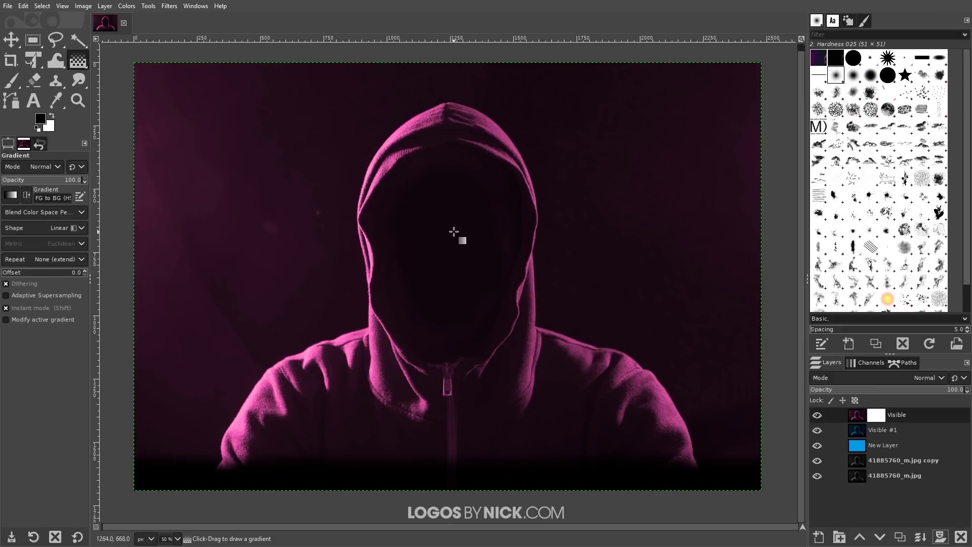
click(14, 196)
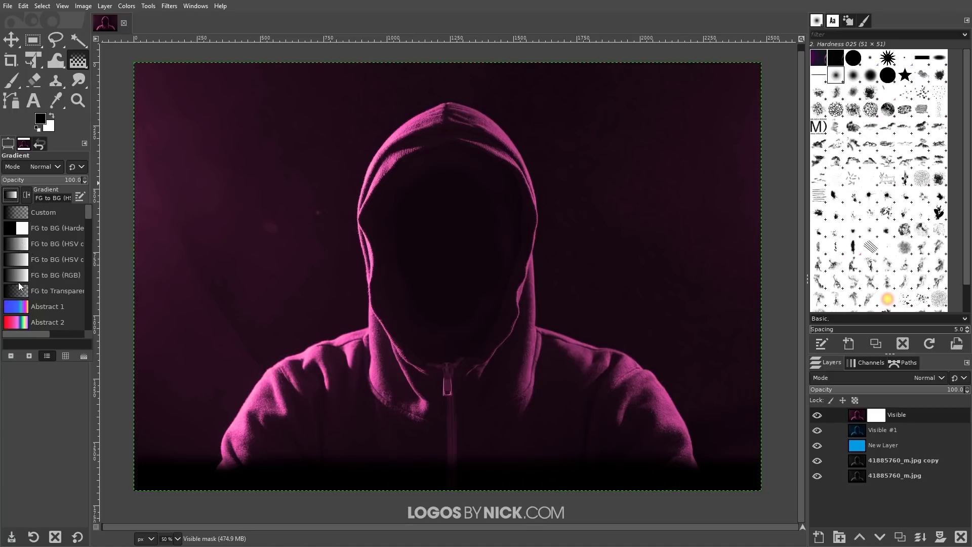
click(89, 172)
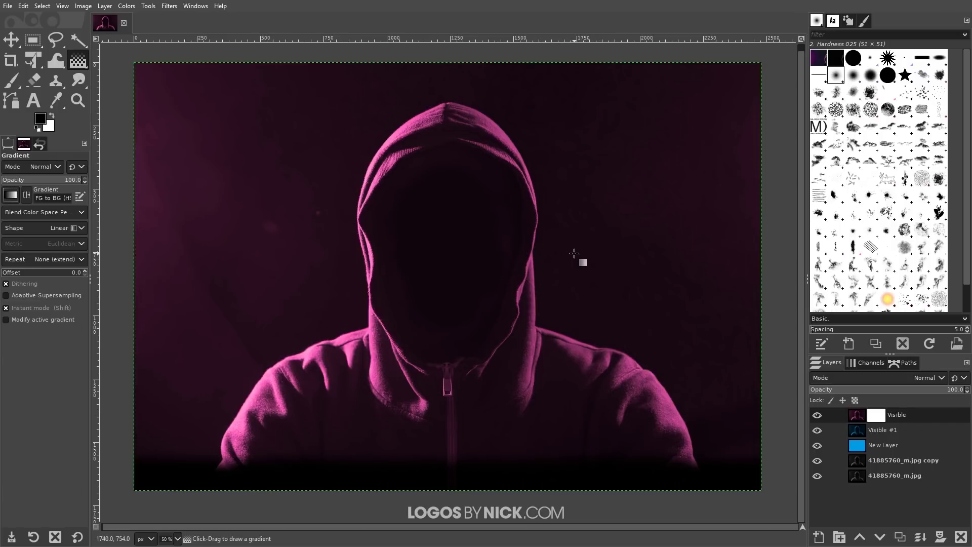
drag(575, 253, 415, 251)
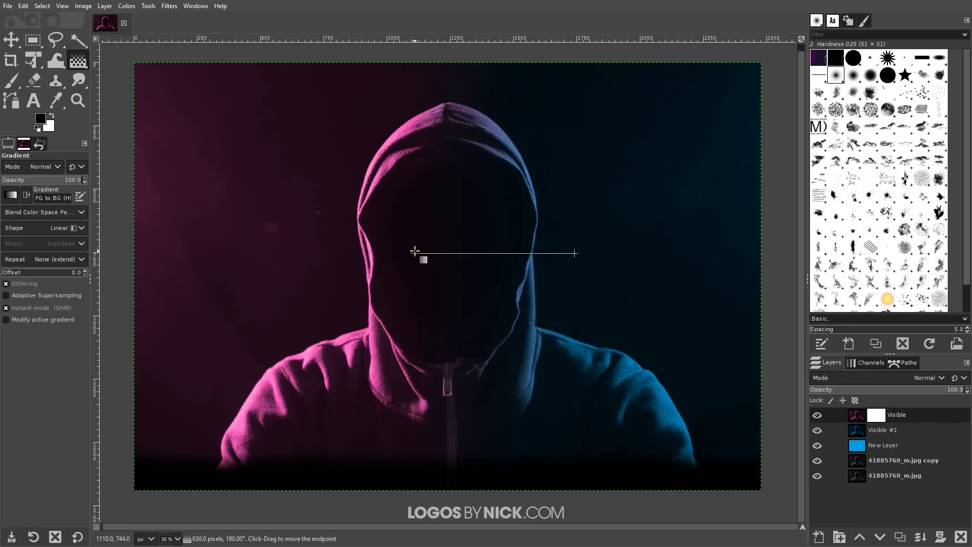
key(Return)
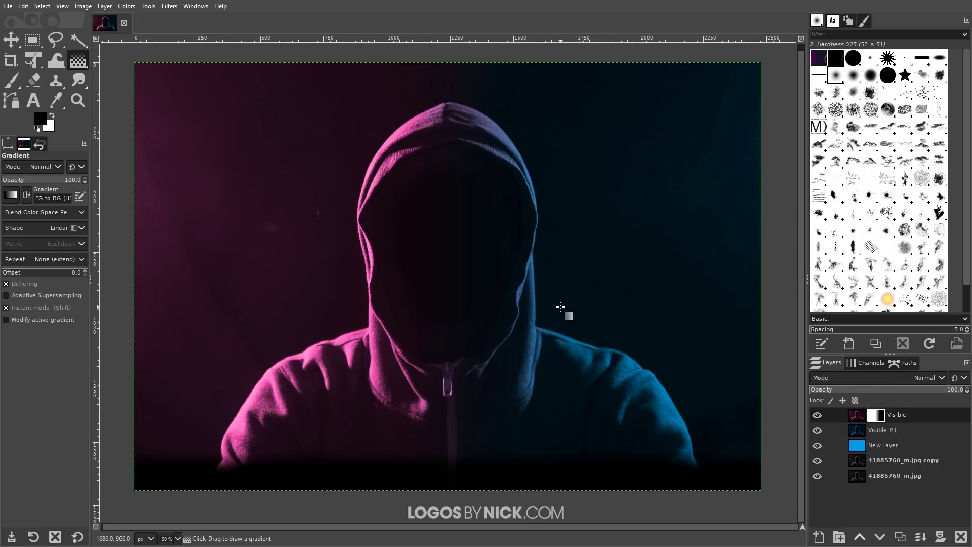
Create 'Visible #2' from the merged pink-to-blue result with New from Visible
right_click(882, 416)
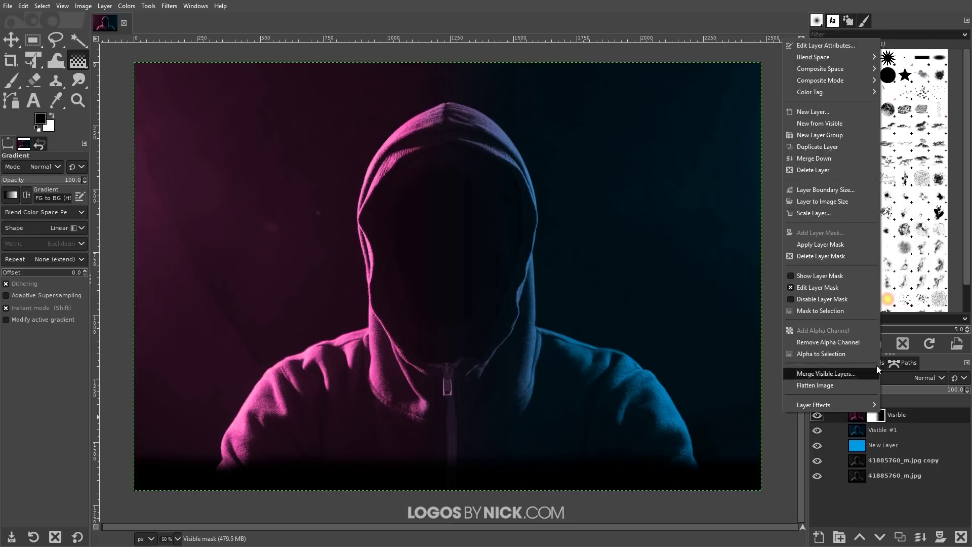
click(831, 124)
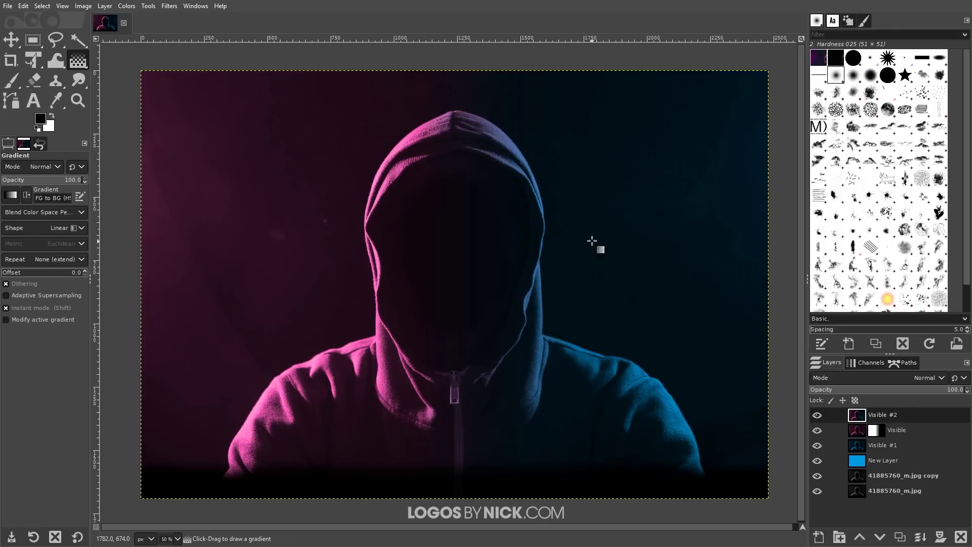
Open Curves on Visible #2 and move the Value shadow point to input 31, output 19
click(118, 9)
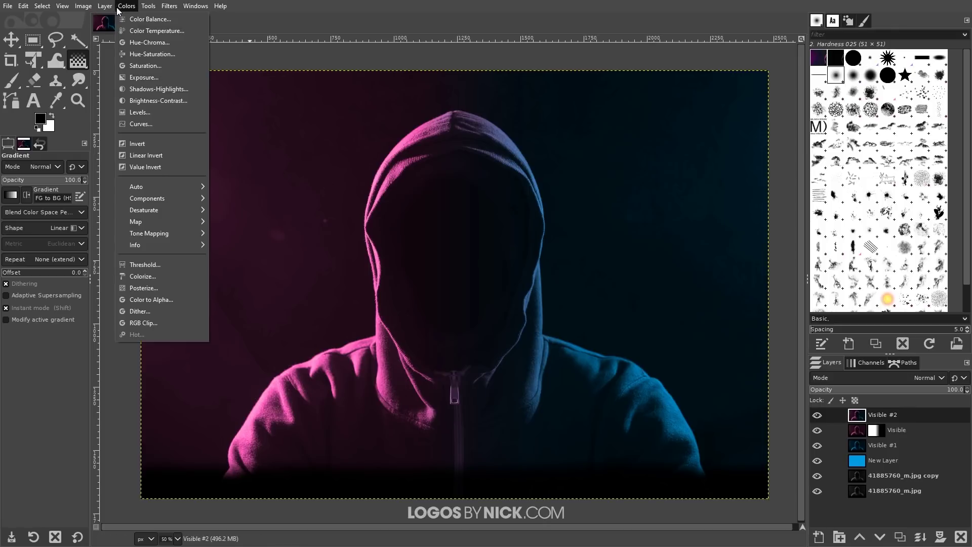
click(141, 124)
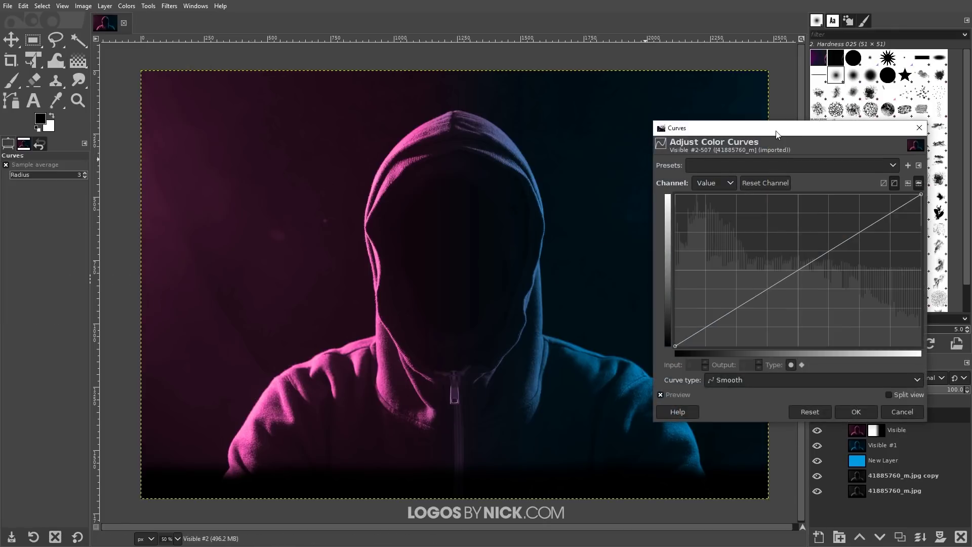
drag(778, 134, 750, 96)
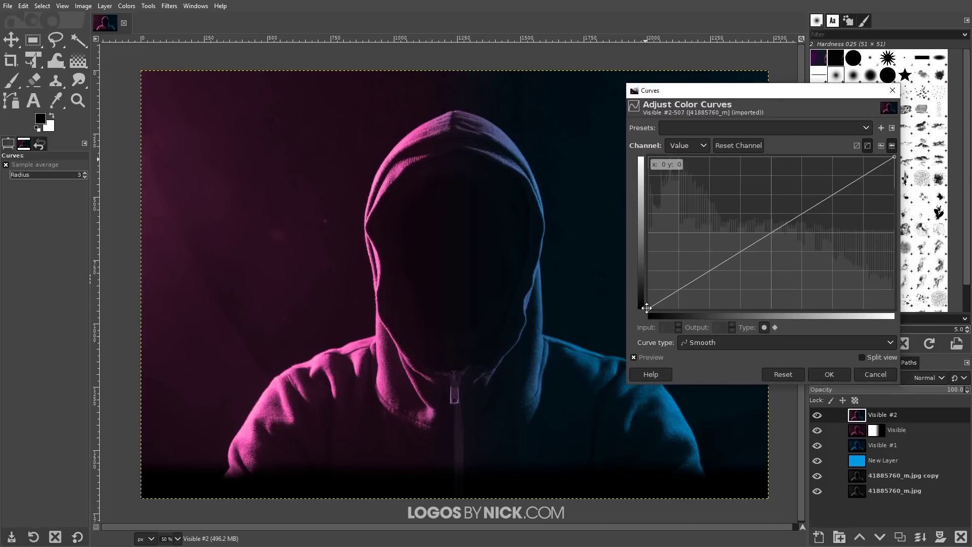
drag(647, 307, 678, 297)
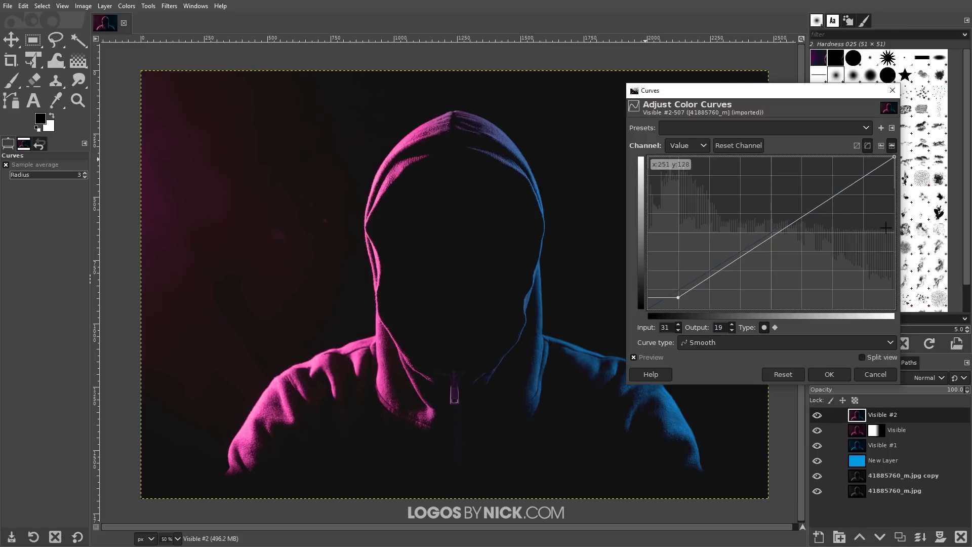
Boost the Red channel highlights by dragging the red curve's top point left
click(692, 145)
click(684, 160)
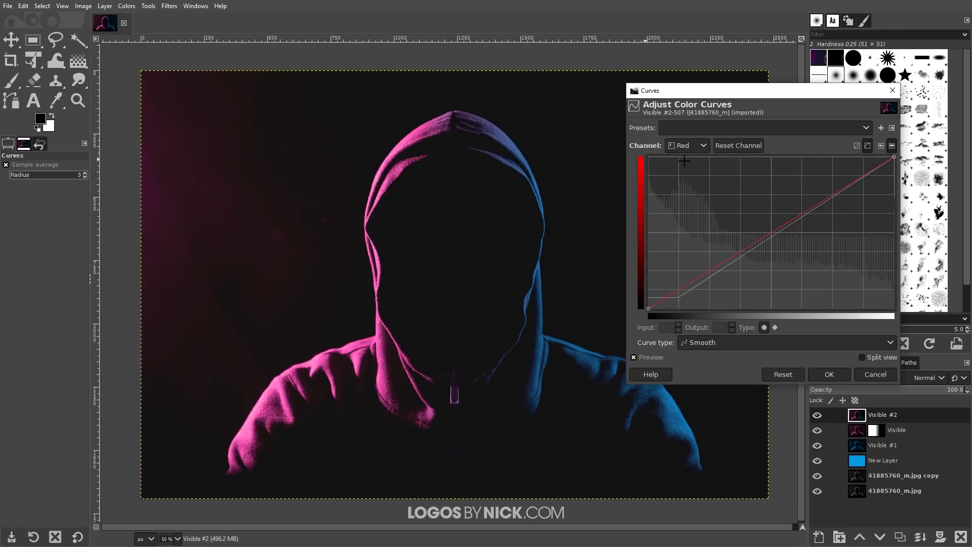
click(895, 158)
drag(896, 157, 881, 103)
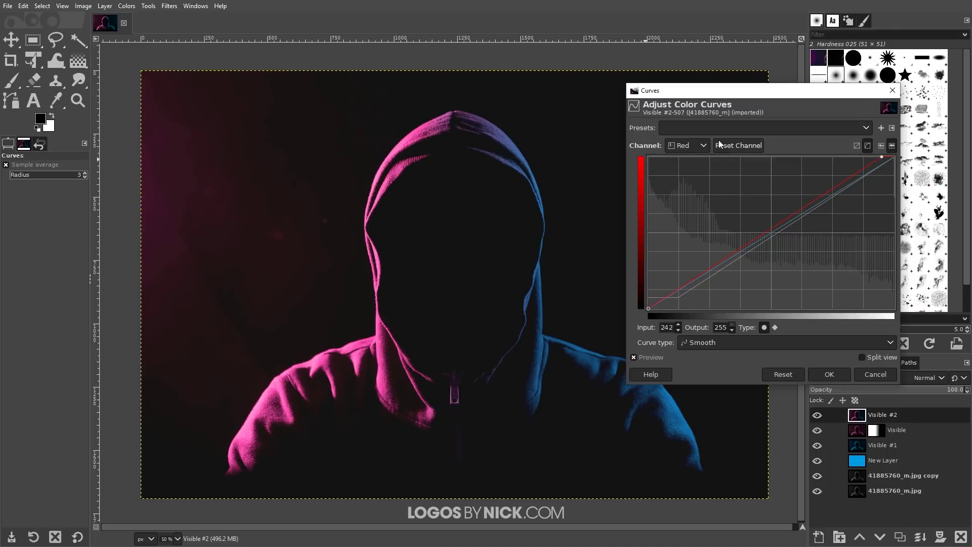
Boost the Blue highlights and lift the blue shadows to output 18
click(703, 142)
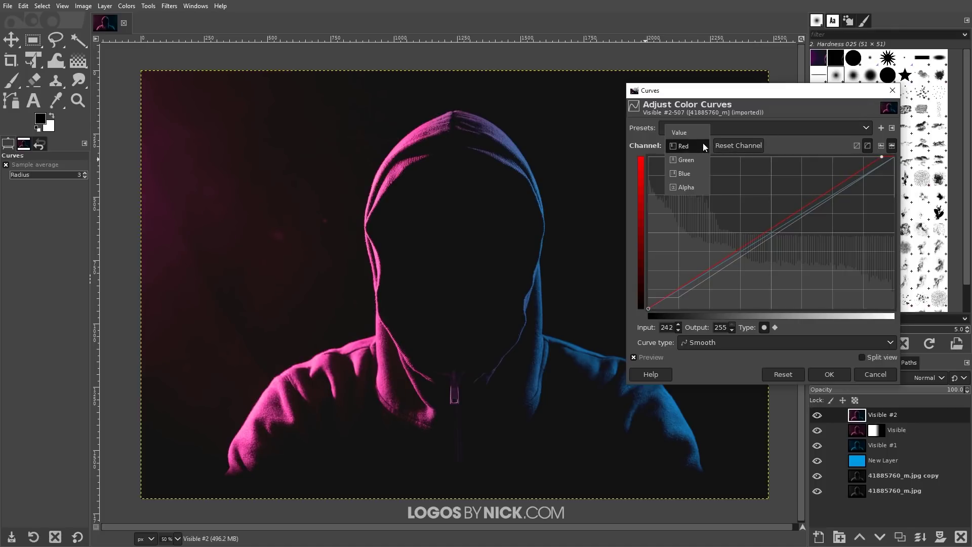
click(687, 177)
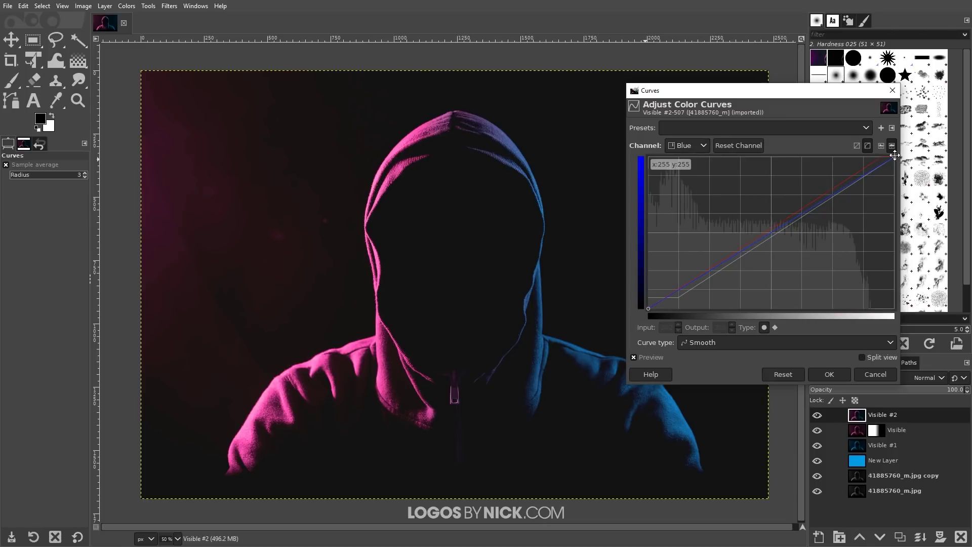
click(893, 157)
drag(894, 157, 858, 144)
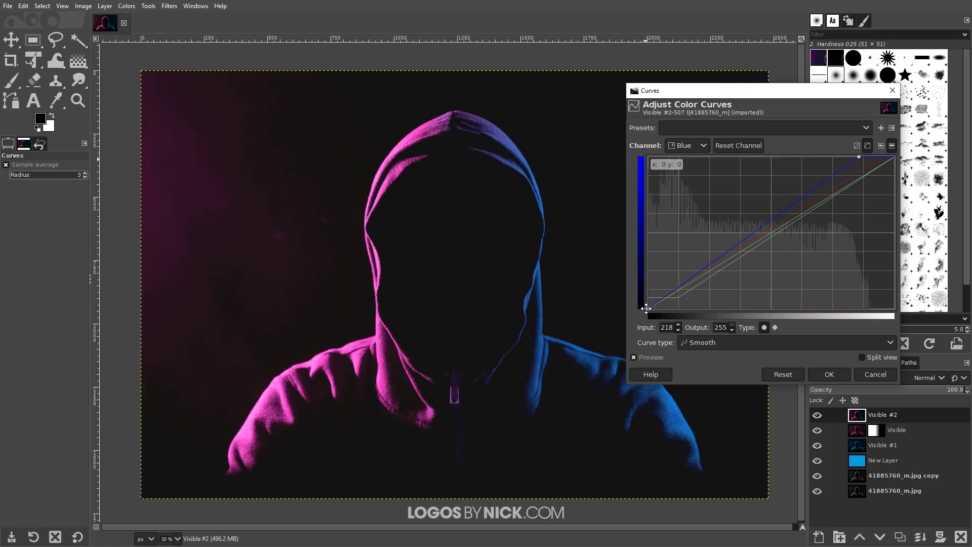
drag(649, 308, 635, 297)
Compare the curves adjustment against the original, then apply it to Visible #2
click(642, 358)
click(642, 358)
click(643, 359)
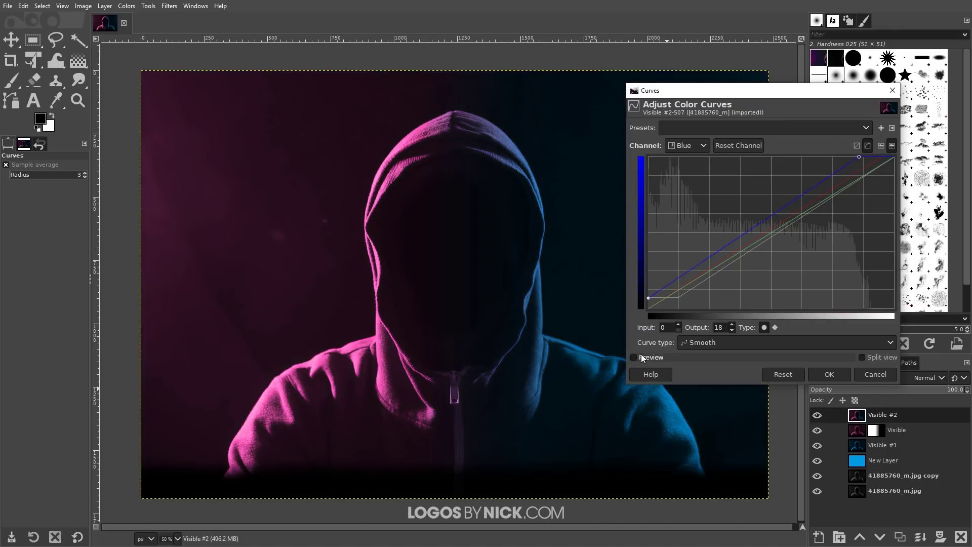
click(642, 358)
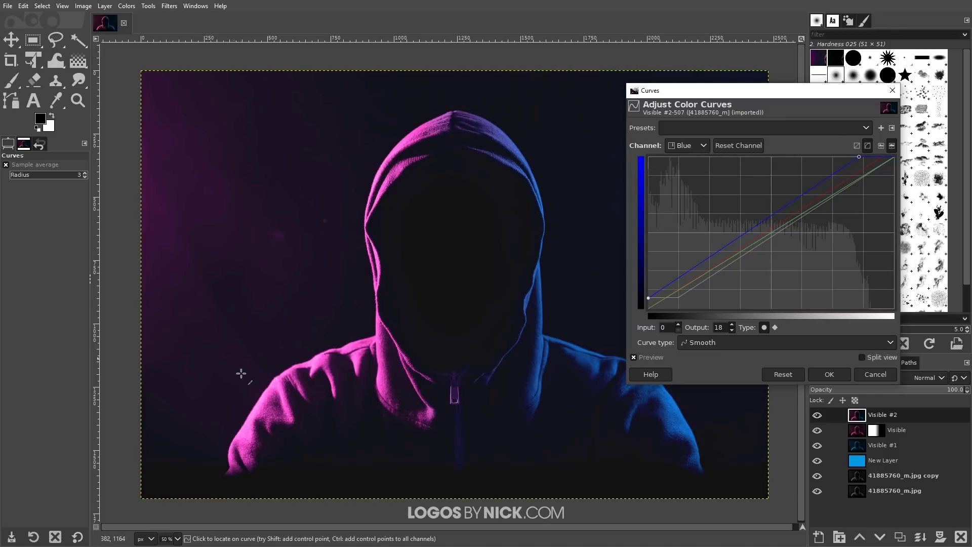
click(647, 359)
click(648, 359)
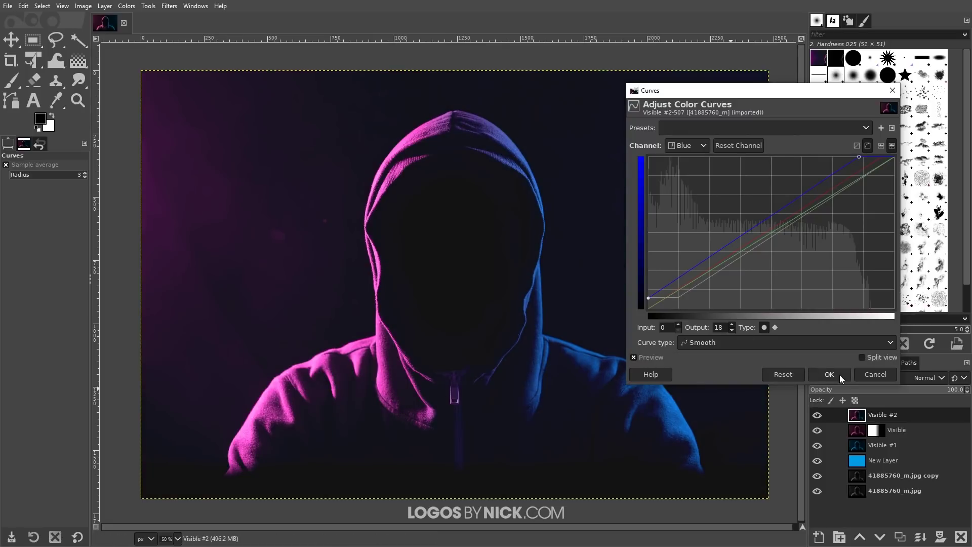
click(827, 373)
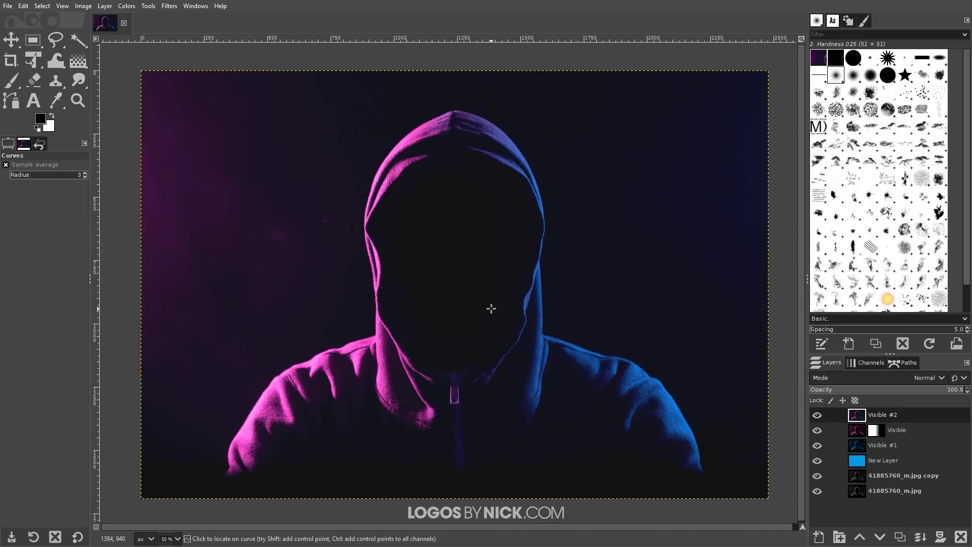
scroll(491, 299, down, 1)
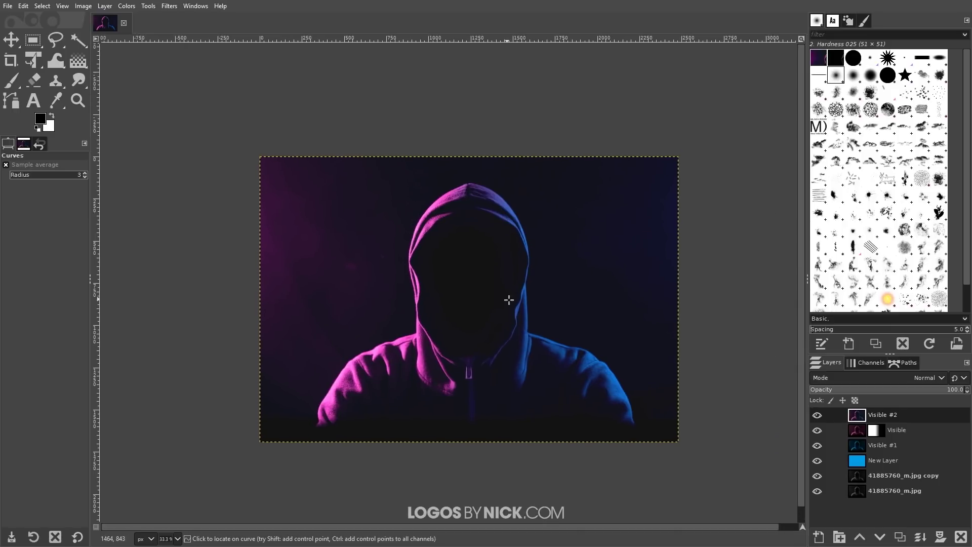